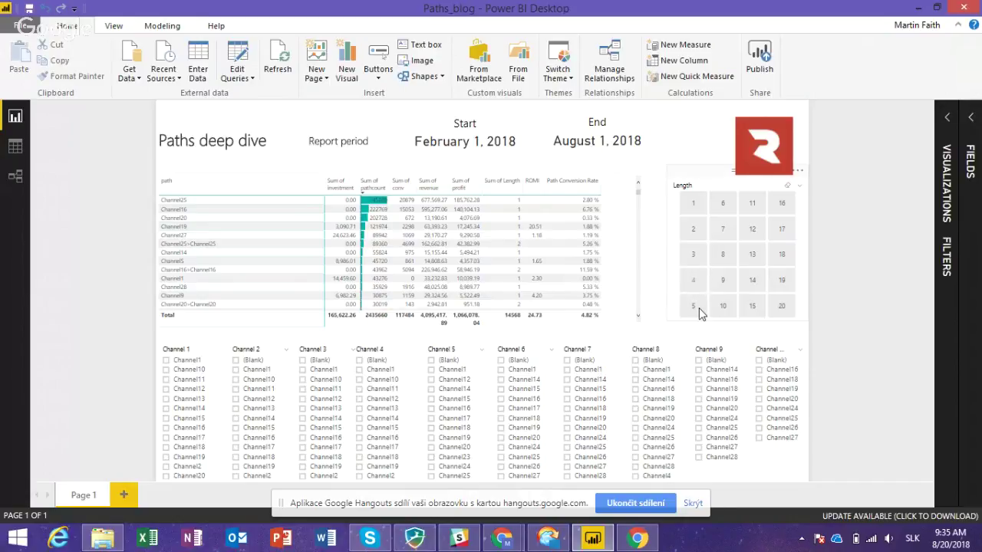
- Filter the report to paths with a Length of 4 or 5
{"action": "left_click", "coordinate": [695, 289]}
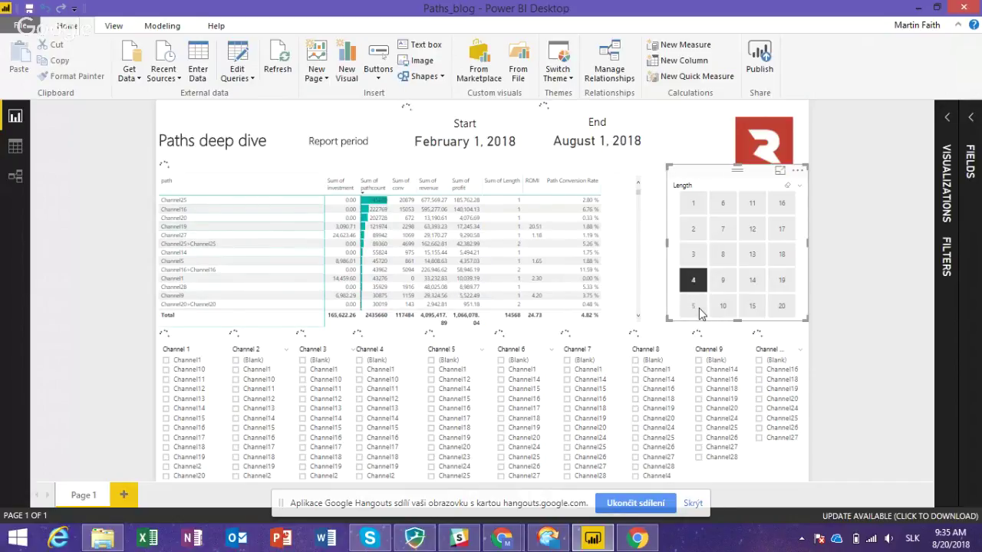
{"action": "left_click", "coordinate": [698, 308], "text": "ctrl"}
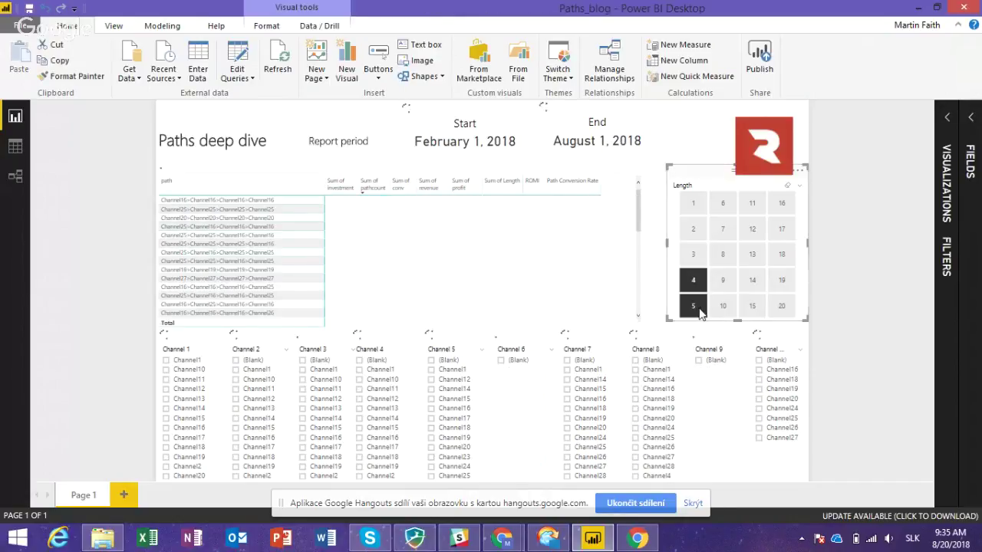
{"action": "left_click", "coordinate": [662, 255]}
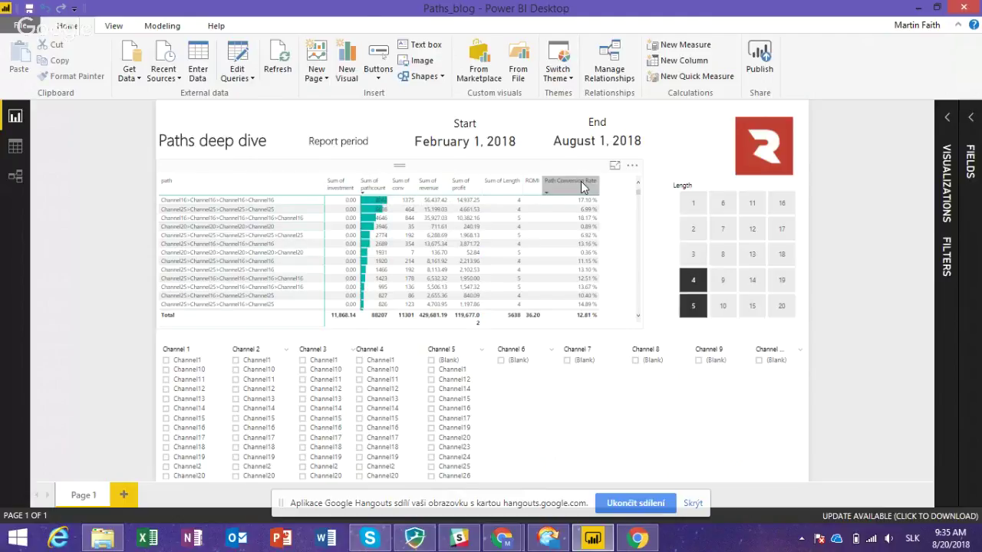
- Sort the paths table by Path Conversion Rate in descending order and look through the highest-converting paths
{"action": "left_click", "coordinate": [581, 187]}
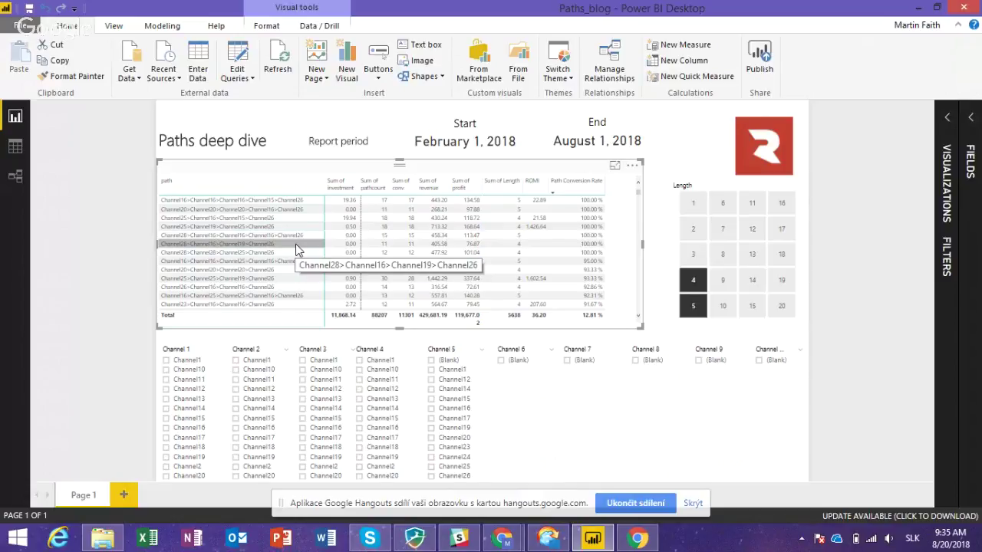
{"action": "scroll", "coordinate": [574, 217], "scroll_direction": "down", "scroll_amount": 5}
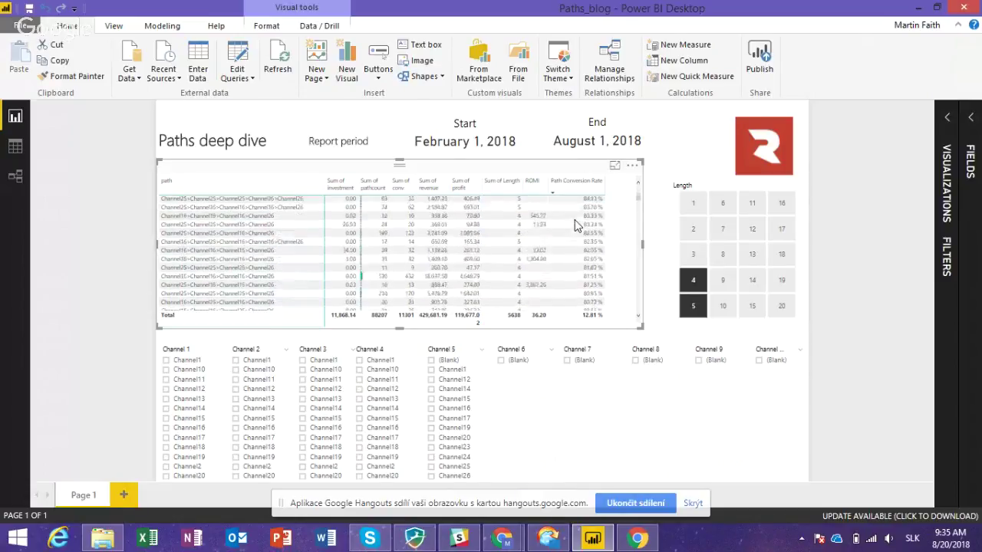
{"action": "scroll", "coordinate": [574, 220], "scroll_direction": "down", "scroll_amount": 2}
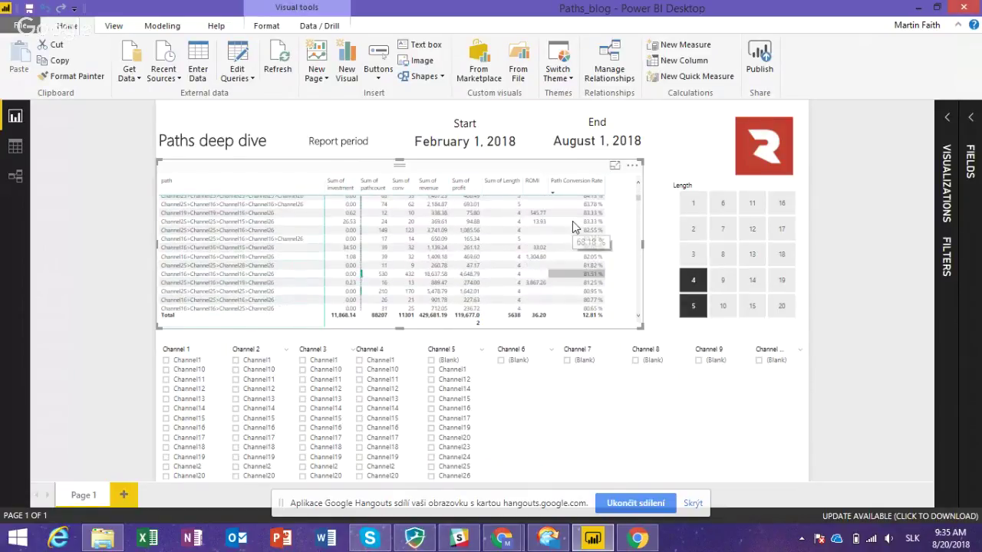
{"action": "scroll", "coordinate": [573, 221], "scroll_direction": "up", "scroll_amount": 8}
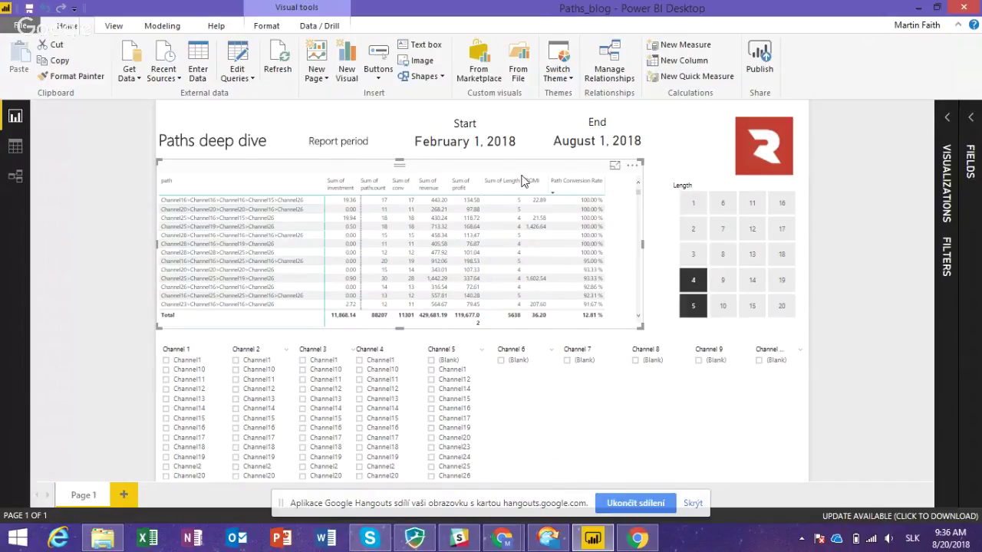
- Apply a visual-level filter to the paths table so that Sum of pathcount is greater than 100
{"action": "left_click", "coordinate": [949, 121]}
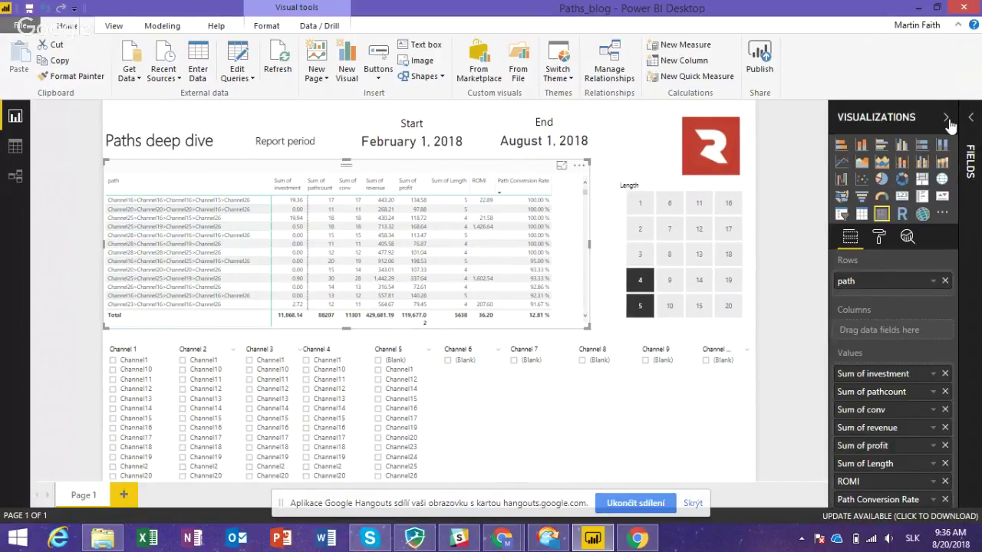
{"action": "scroll", "coordinate": [896, 281], "scroll_direction": "down", "scroll_amount": 4}
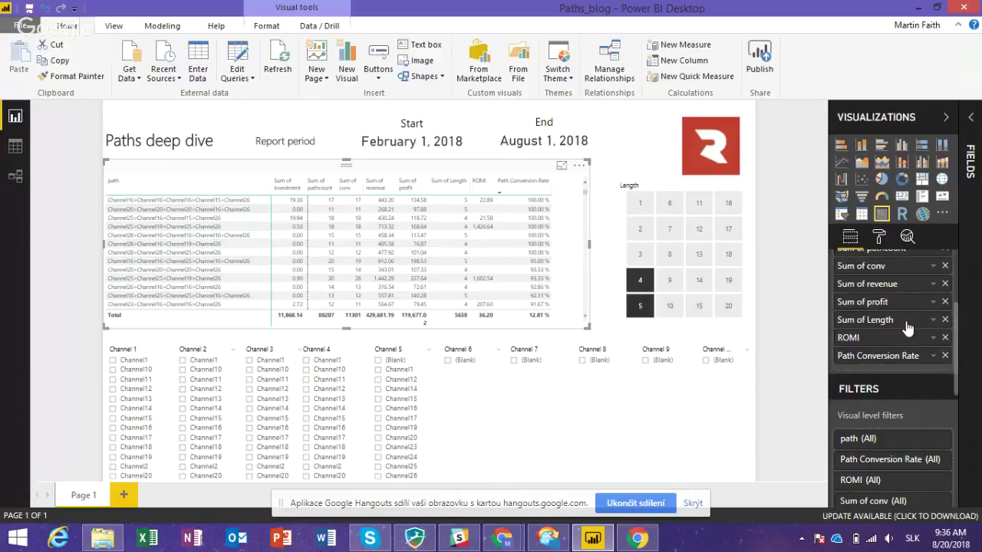
{"action": "scroll", "coordinate": [908, 326], "scroll_direction": "down", "scroll_amount": 5}
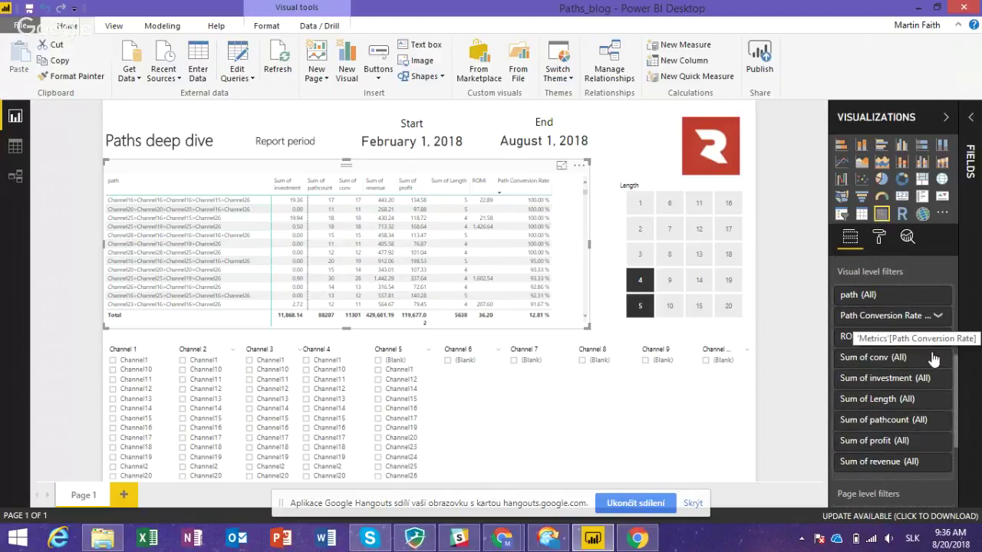
{"action": "left_click", "coordinate": [931, 420]}
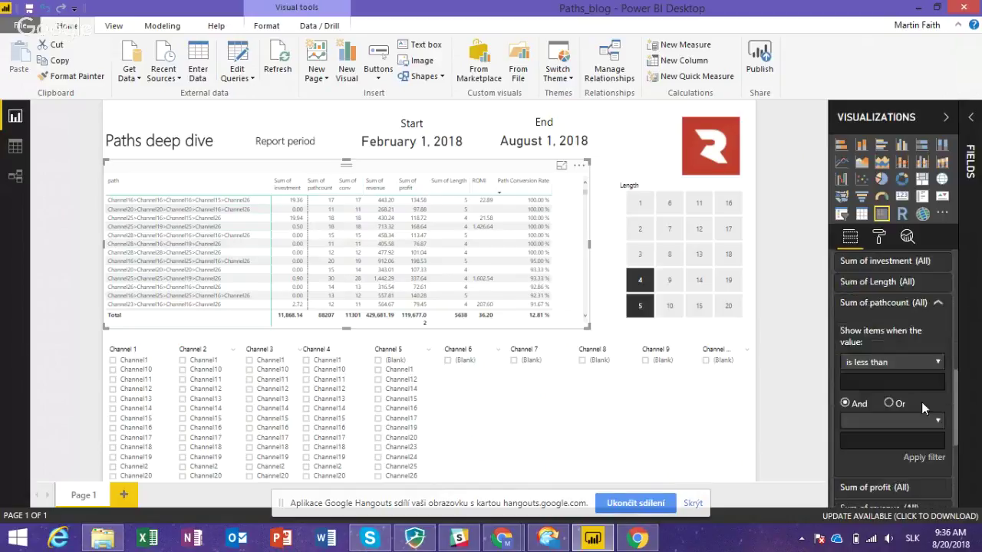
{"action": "left_click", "coordinate": [884, 339]}
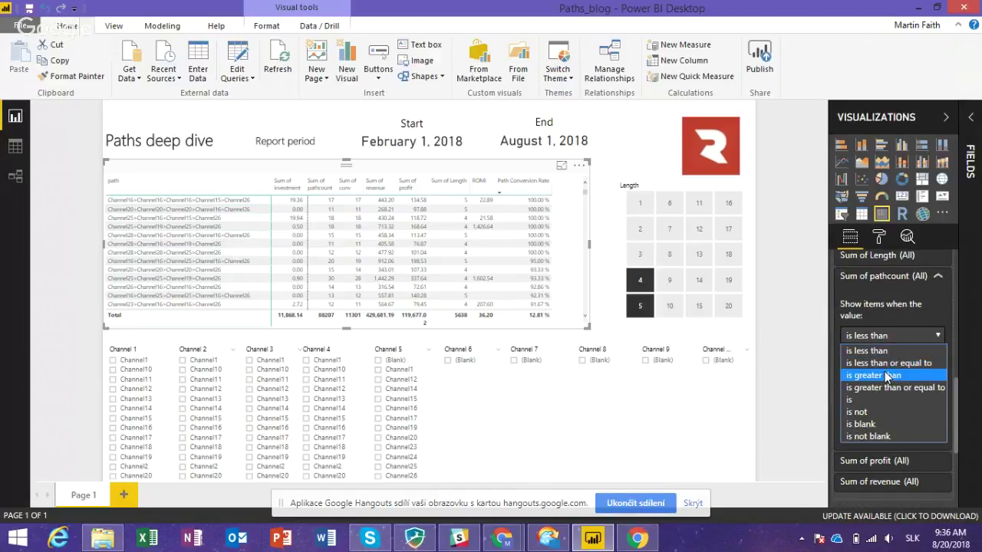
{"action": "left_click", "coordinate": [888, 375]}
{"action": "left_click", "coordinate": [882, 355]}
{"action": "type", "text": "44"}
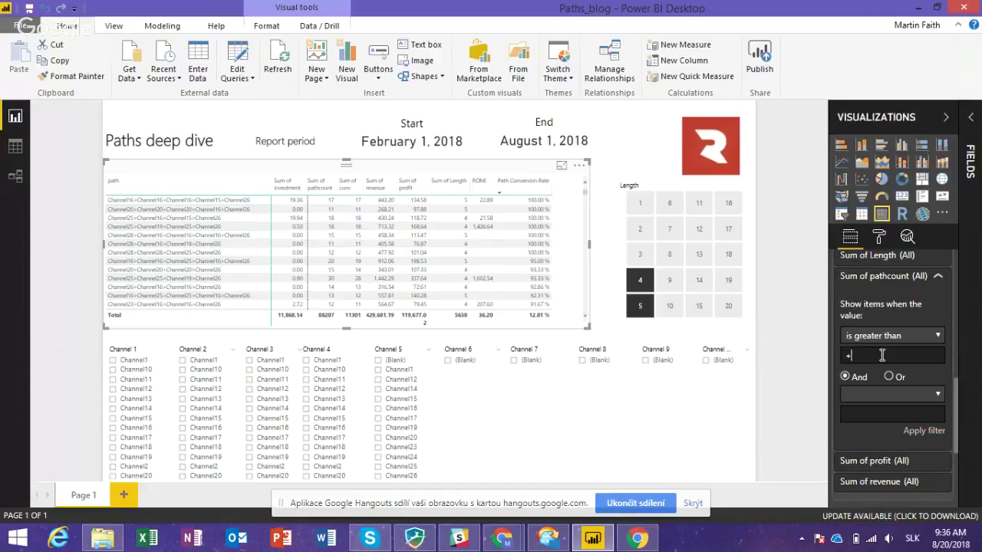
{"action": "key", "text": "BackSpace"}
{"action": "key", "text": "BackSpace"}
{"action": "key", "text": "alt+shift"}
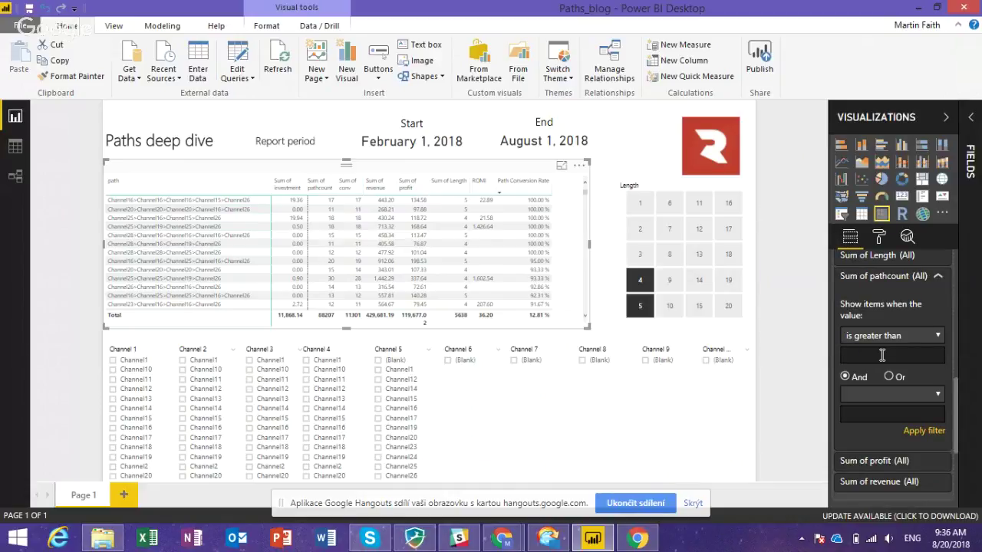
{"action": "type", "text": "100"}
{"action": "left_click", "coordinate": [928, 432]}
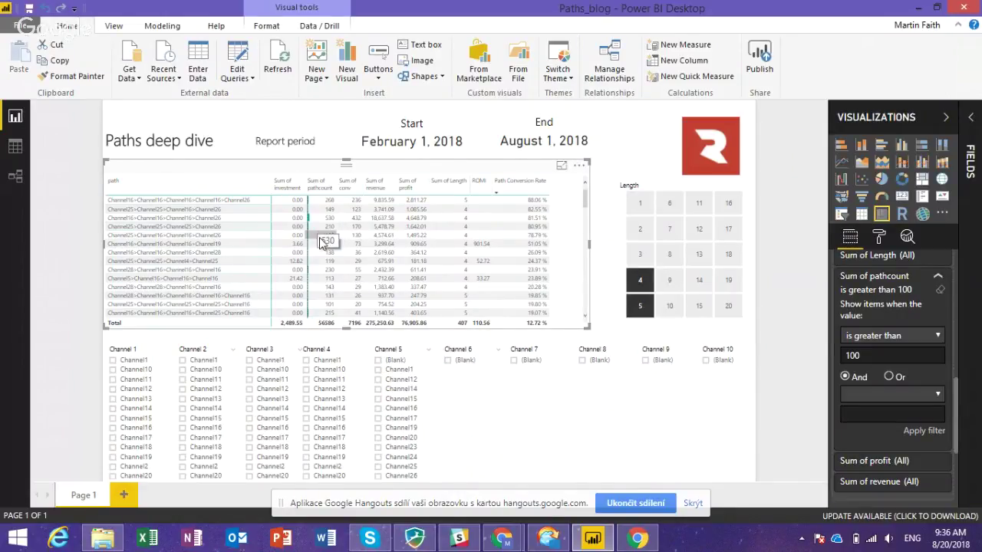
- Check the most frequent paths in the filtered table and clear the 4 and 5 selections from the Length slicer
{"action": "scroll", "coordinate": [326, 244], "scroll_direction": "down", "scroll_amount": 5}
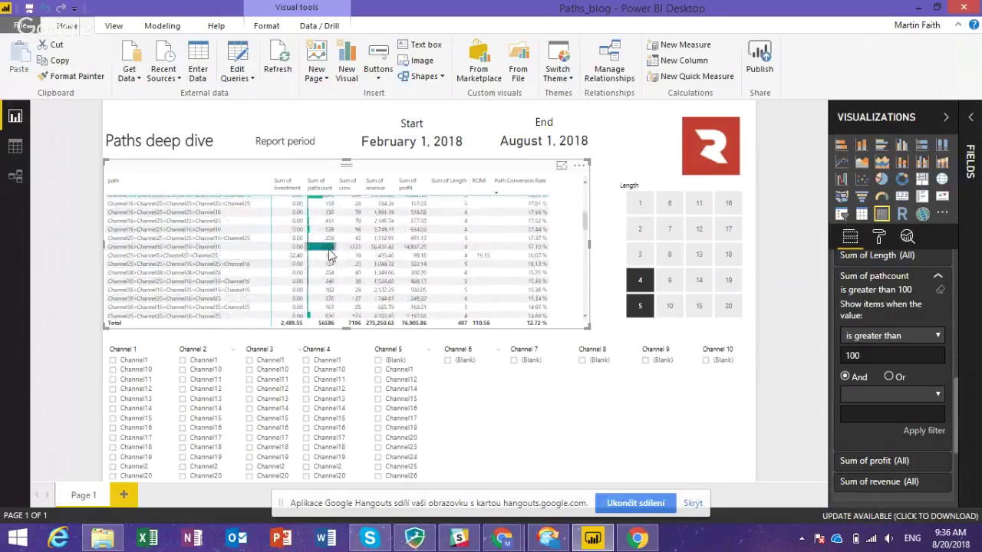
{"action": "mouse_move", "coordinate": [330, 253]}
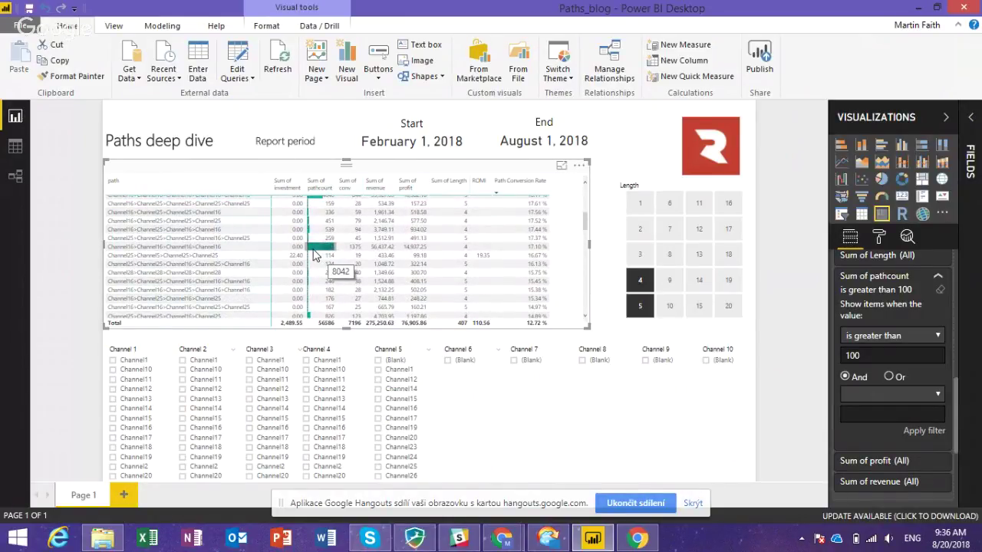
{"action": "mouse_move", "coordinate": [538, 247]}
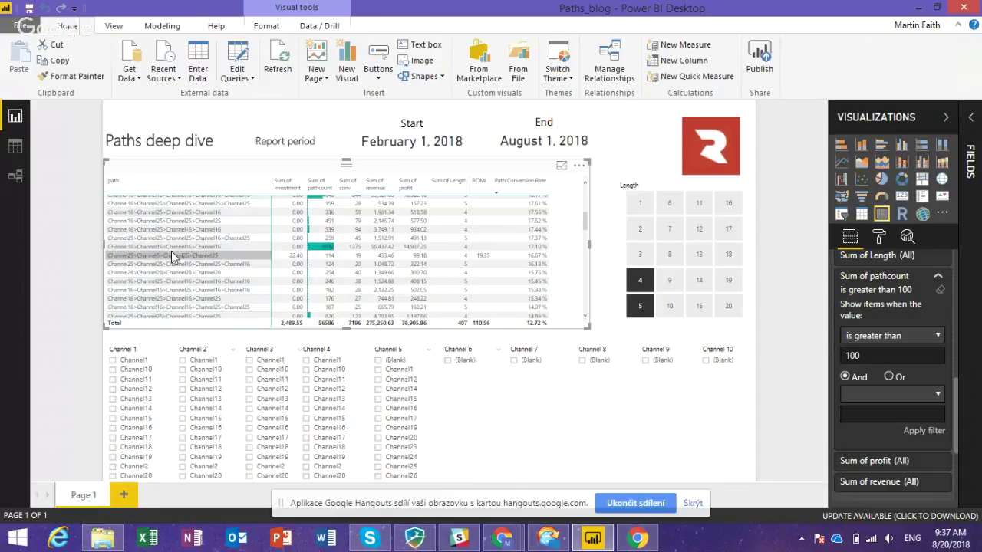
{"action": "left_click", "coordinate": [642, 306]}
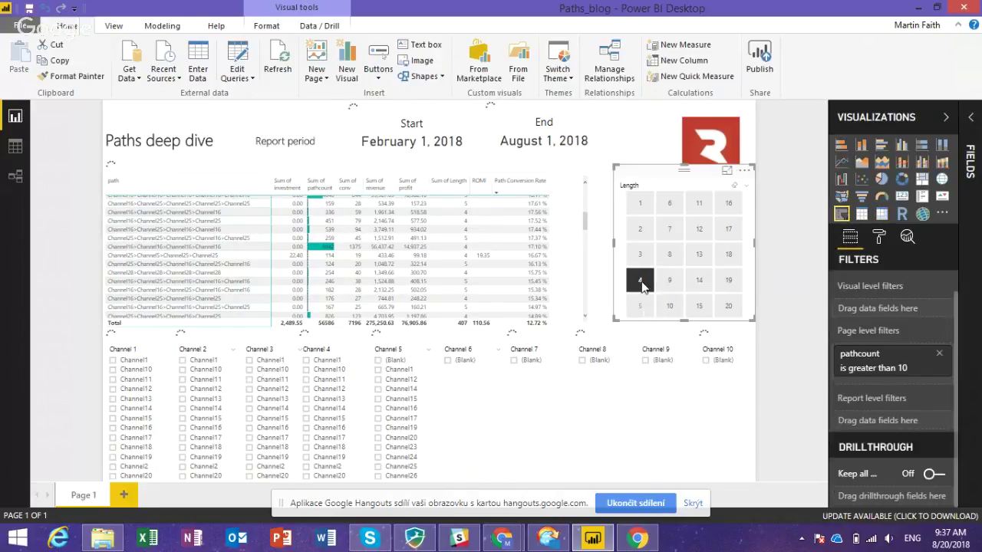
{"action": "left_click", "coordinate": [642, 284]}
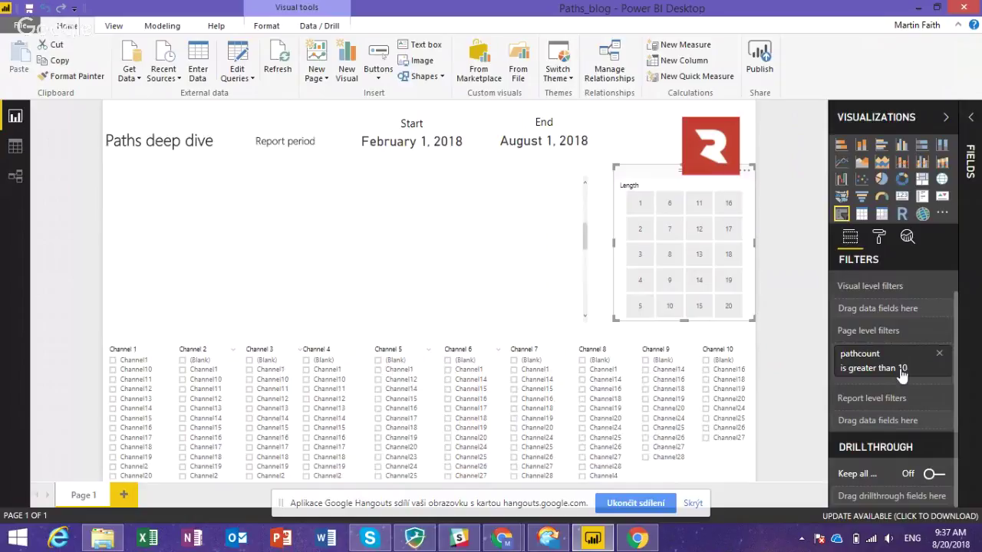
{"action": "left_click", "coordinate": [604, 264]}
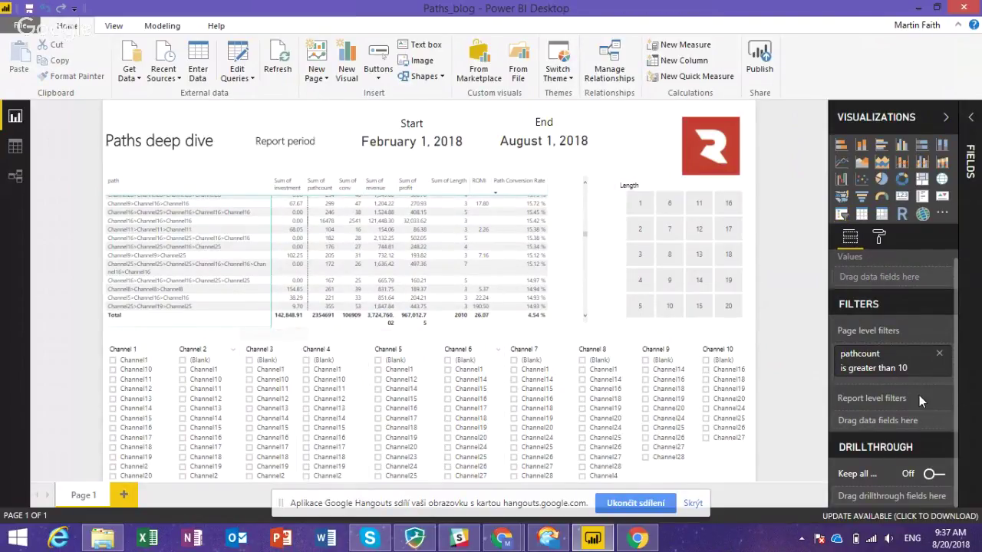
- Clear the visual-level filter on Sum of pathcount from the paths table and look through its rows
{"action": "left_click_drag", "start_coordinate": [916, 387], "coordinate": [959, 393]}
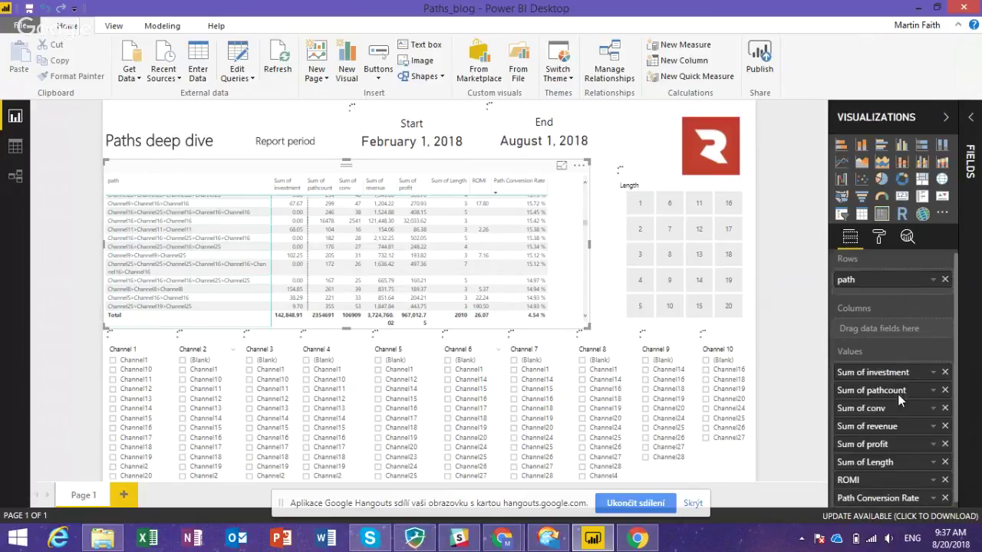
{"action": "scroll", "coordinate": [897, 414], "scroll_direction": "down", "scroll_amount": 5}
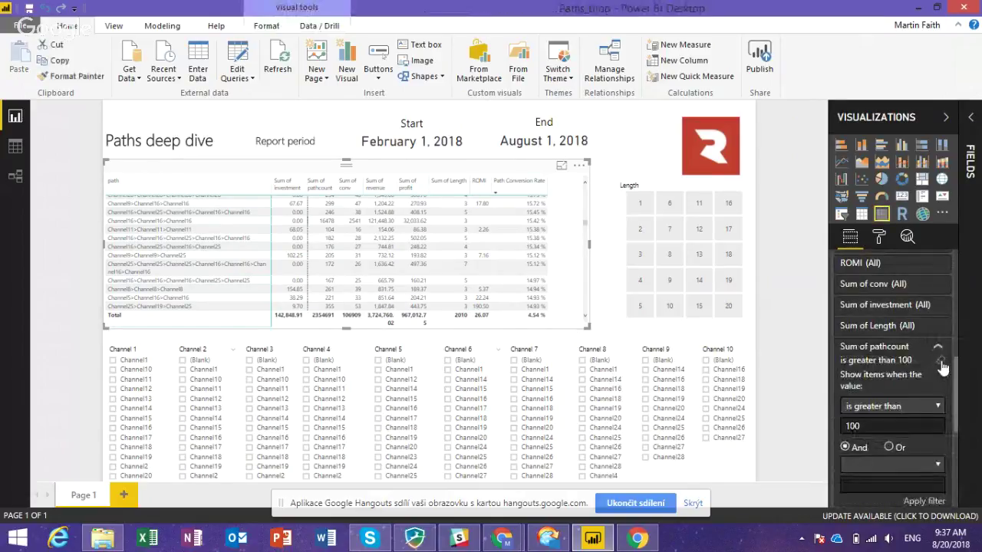
{"action": "left_click", "coordinate": [887, 350]}
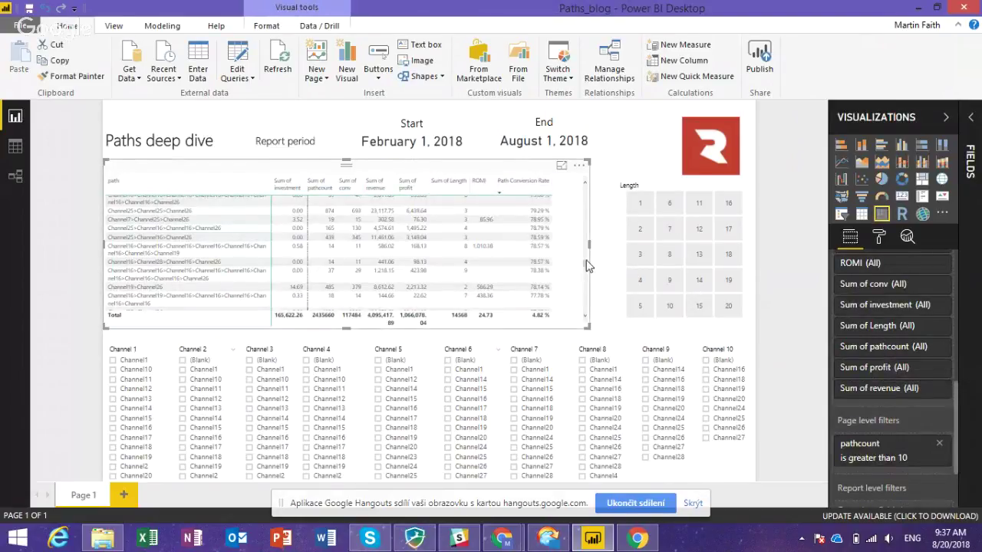
{"action": "scroll", "coordinate": [587, 256], "scroll_direction": "down", "scroll_amount": 5}
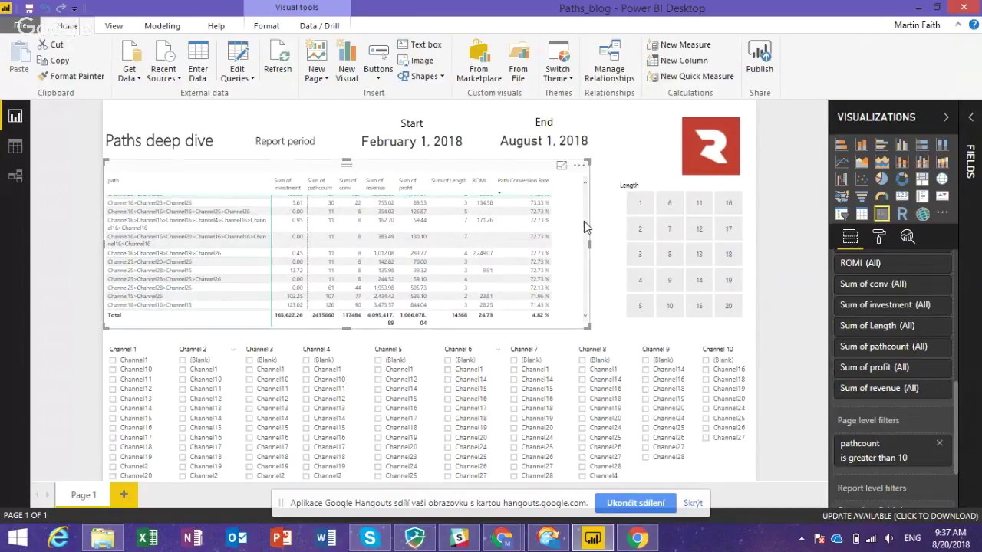
{"action": "scroll", "coordinate": [583, 221], "scroll_direction": "up", "scroll_amount": 10}
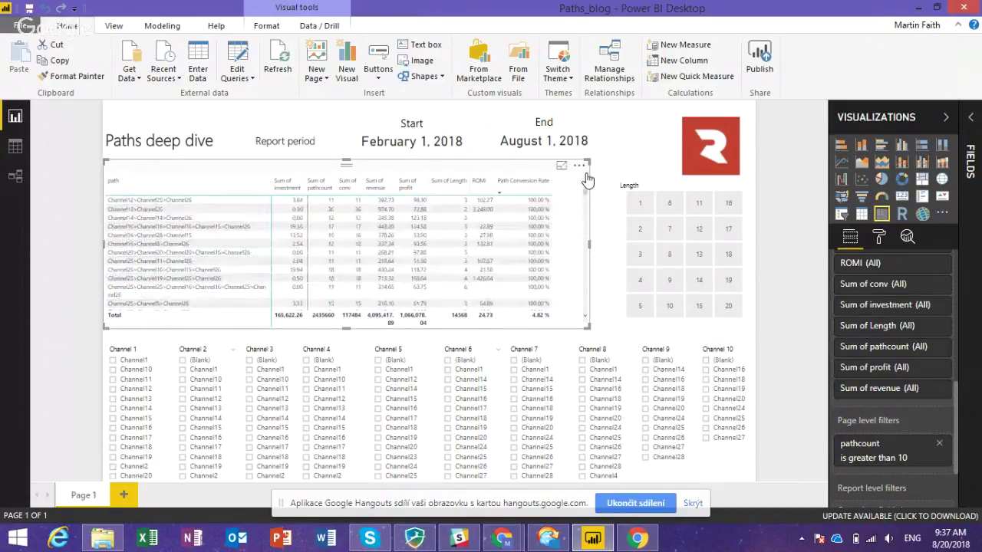
- Filter the Channel 1 slicer to Channel13 and sort the paths table by Sum of pathcount in descending order
{"action": "left_click", "coordinate": [163, 438]}
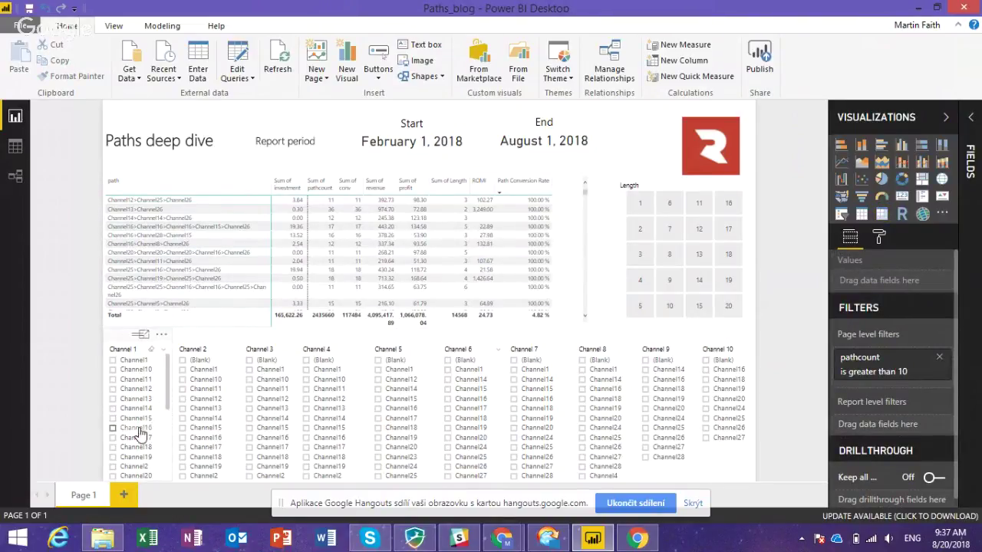
{"action": "left_click", "coordinate": [112, 400]}
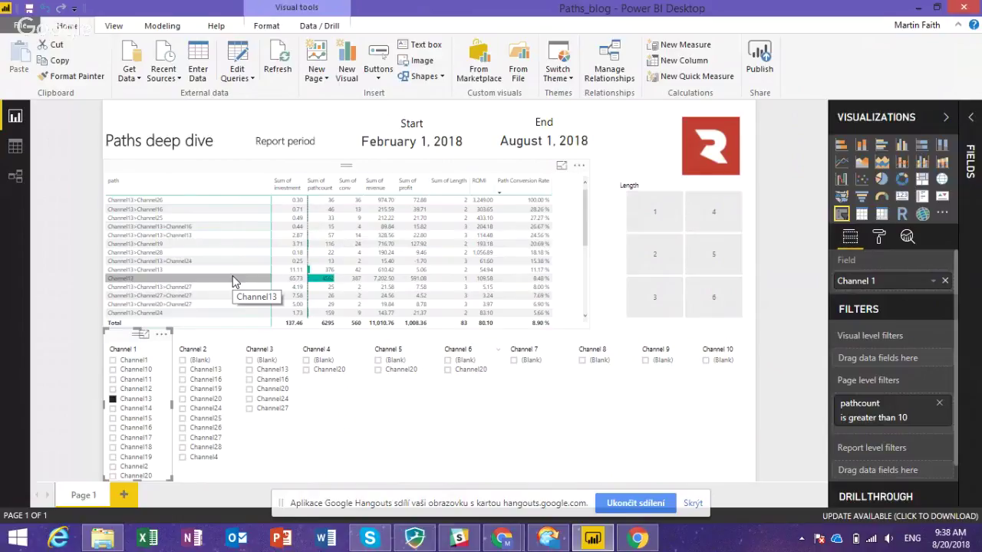
{"action": "left_click", "coordinate": [603, 249]}
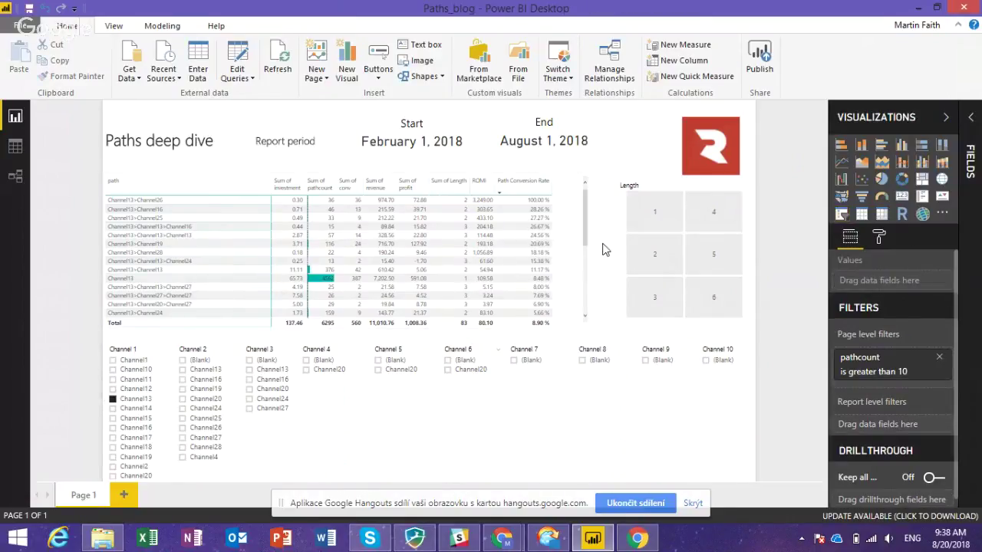
{"action": "left_click", "coordinate": [322, 186]}
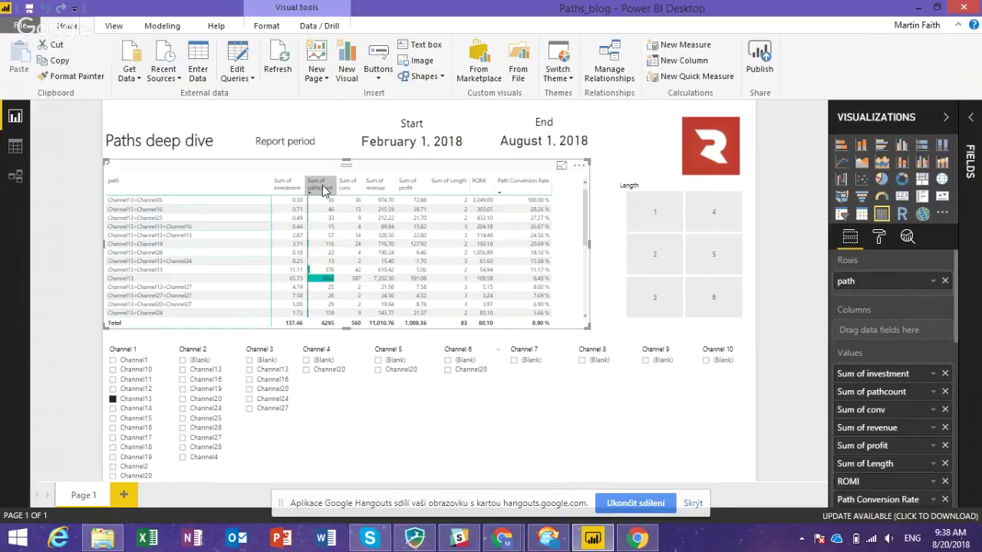
{"action": "left_click", "coordinate": [322, 187]}
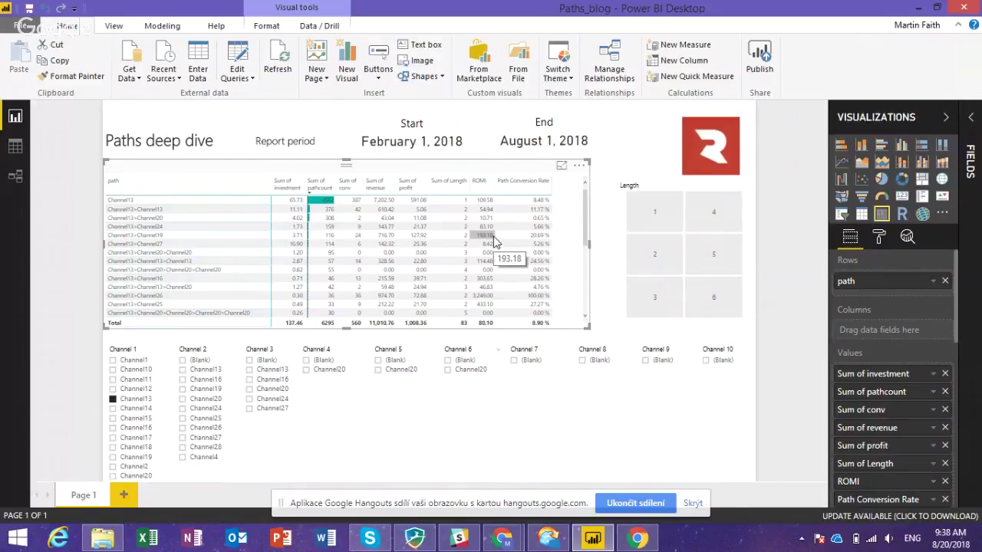
- Clear the Channel13 selection from the Channel 1 slicer and switch to the Google Hangouts window in Chrome
{"action": "left_click", "coordinate": [114, 406]}
{"action": "left_click", "coordinate": [114, 405]}
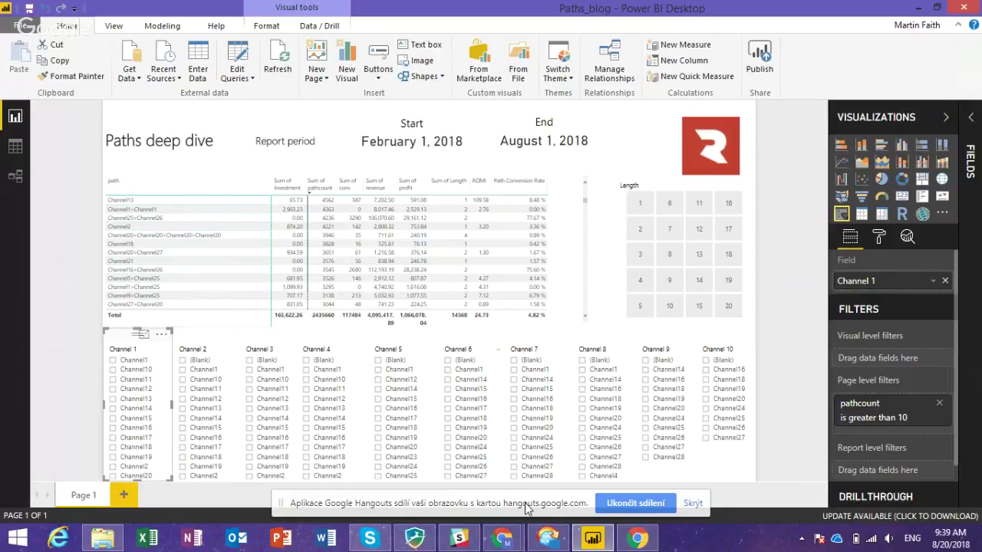
{"action": "left_click", "coordinate": [503, 539]}
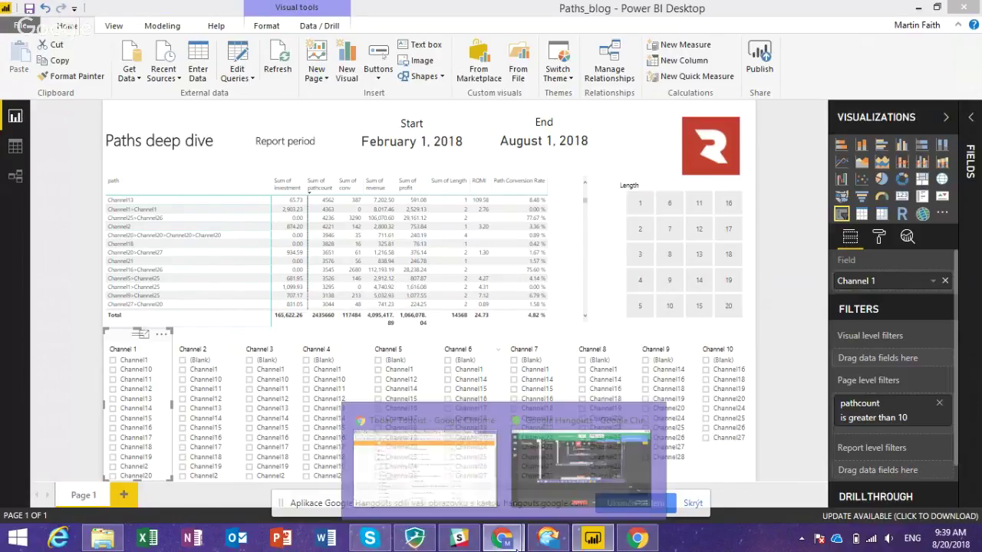
{"action": "left_click", "coordinate": [569, 480]}
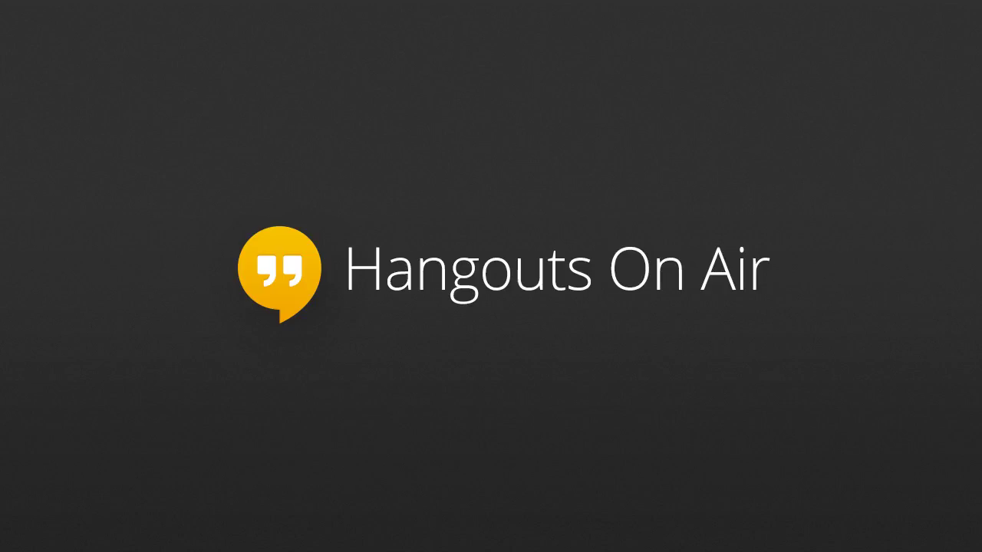